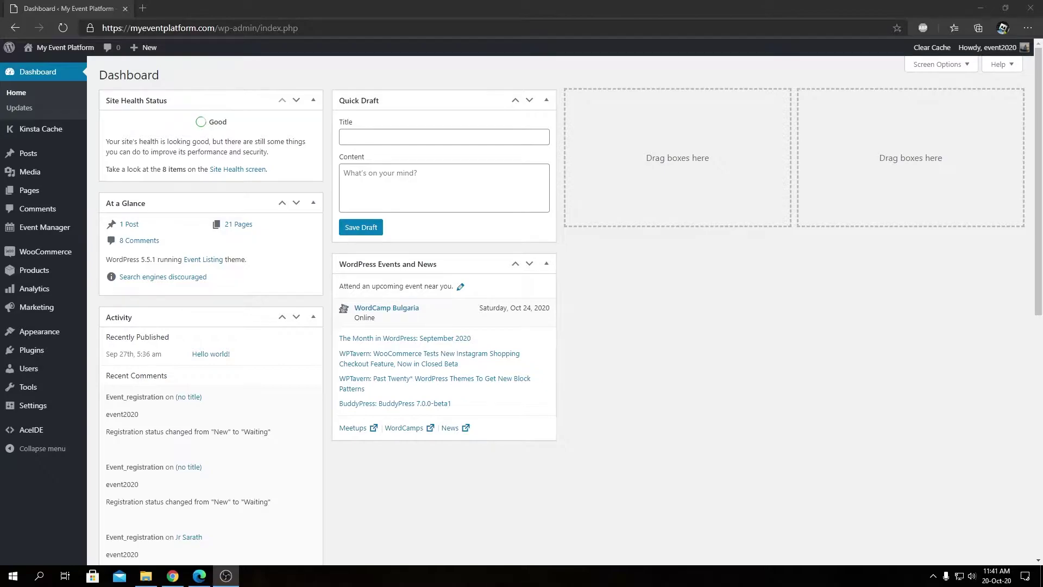
Bring the Edge window with the WordPress admin dashboard to the front
click(880, 386)
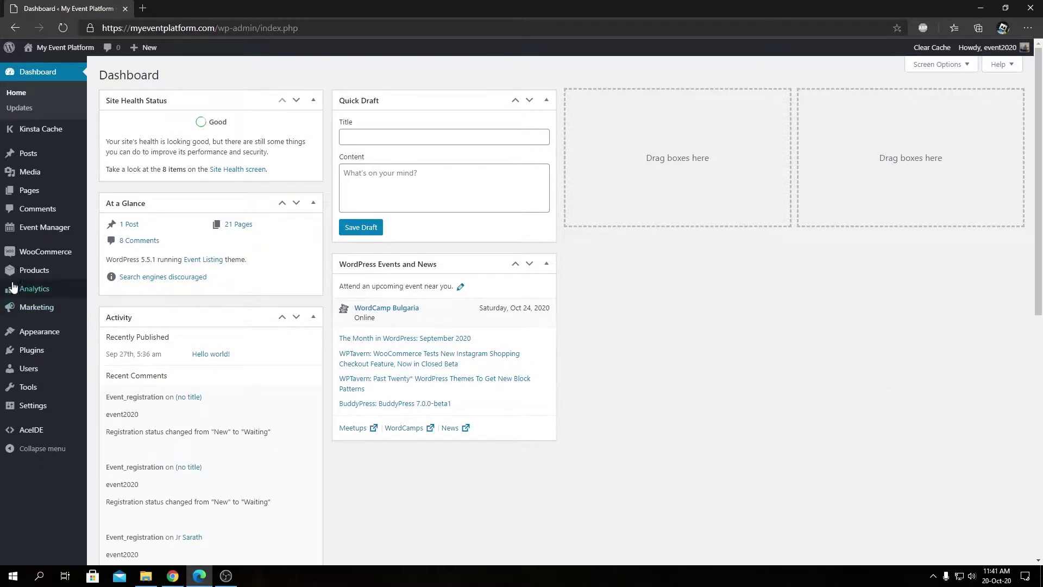
Open Event Manager's All Events list and export every event as events (1).csv
mouse_move(60, 228)
click(114, 234)
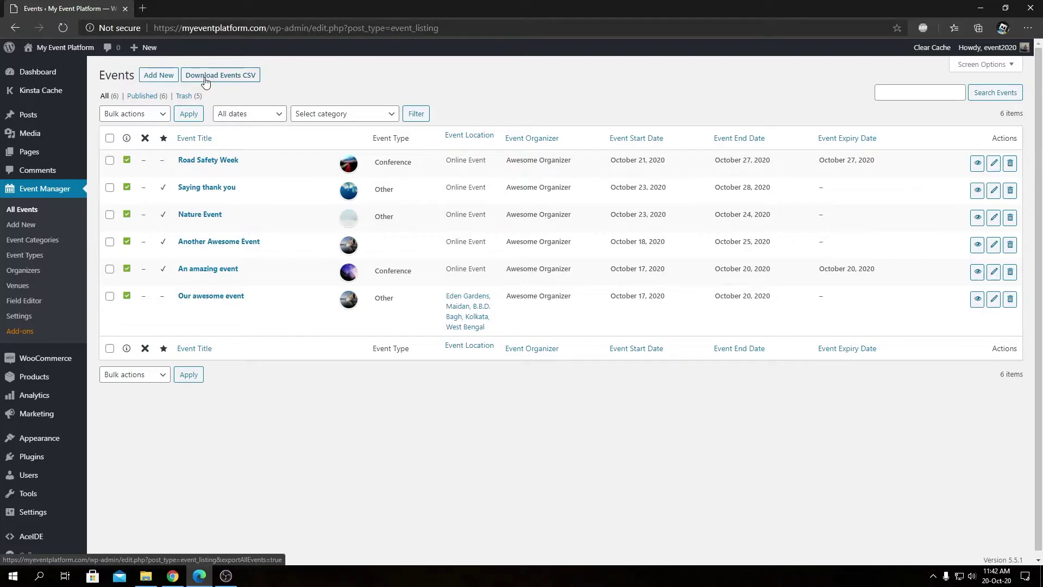
click(205, 80)
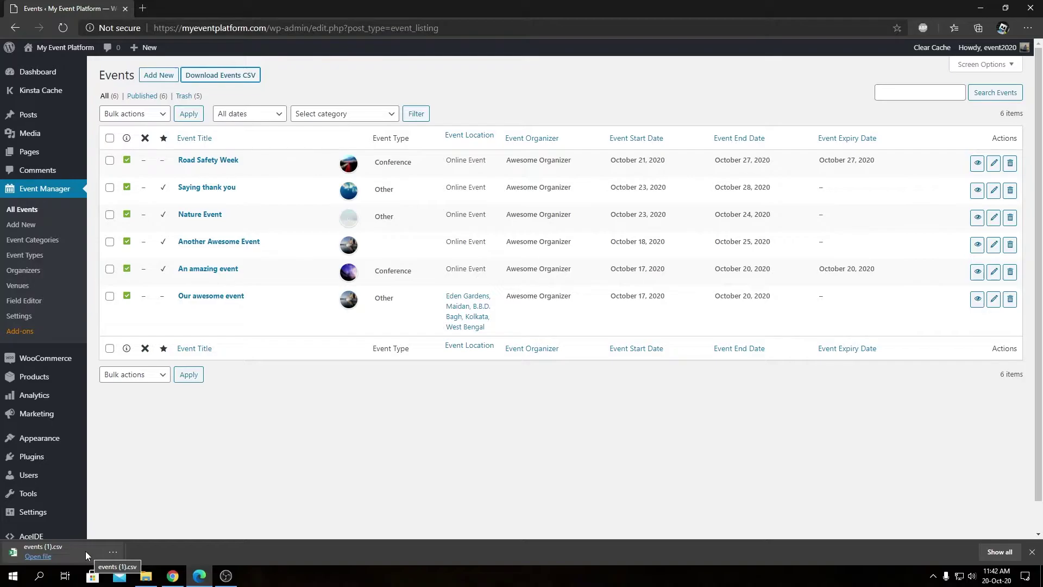
Open events (1).csv in a maximized Excel window and widen columns A and B
click(85, 551)
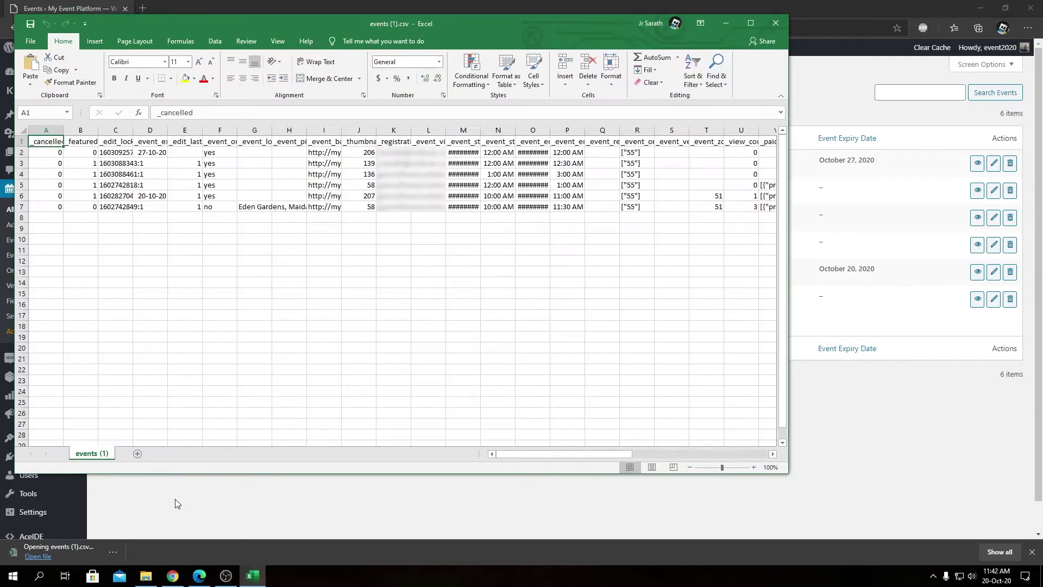
click(750, 23)
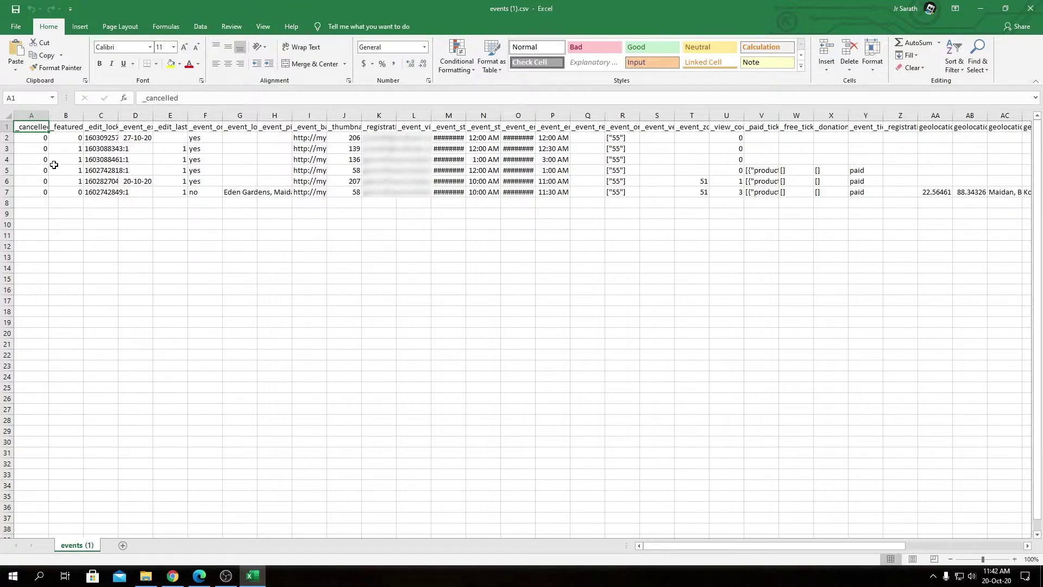
drag(47, 116, 224, 114)
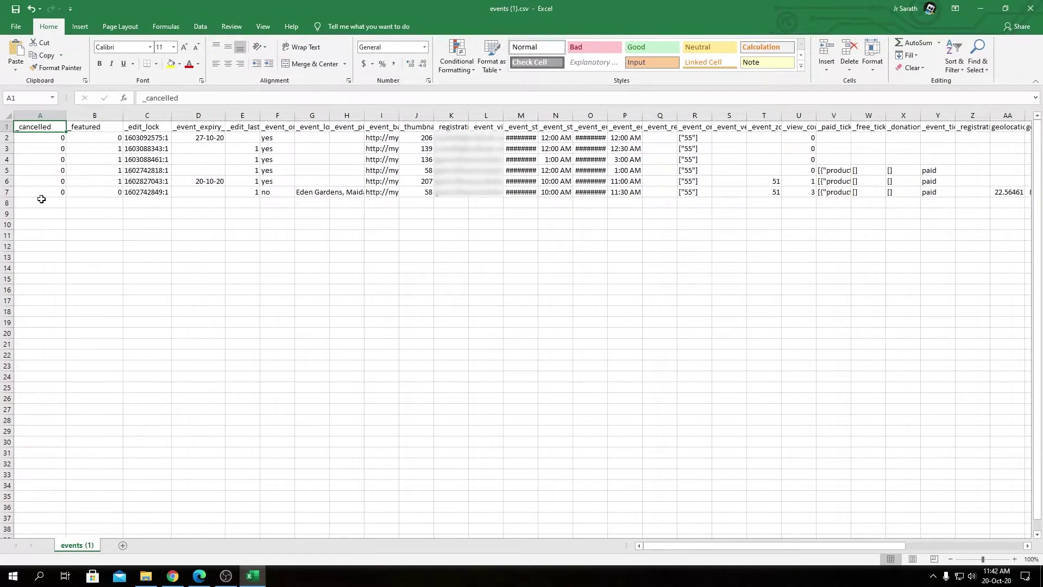
Review the _cancelled values in column A, comparing against the WordPress events list
click(46, 179)
click(49, 149)
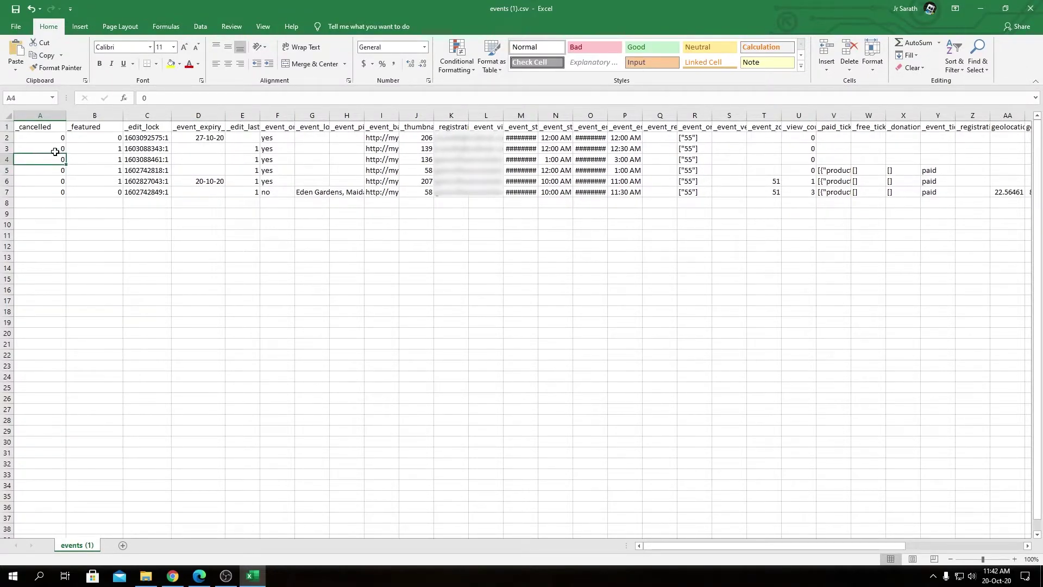
click(39, 139)
click(41, 150)
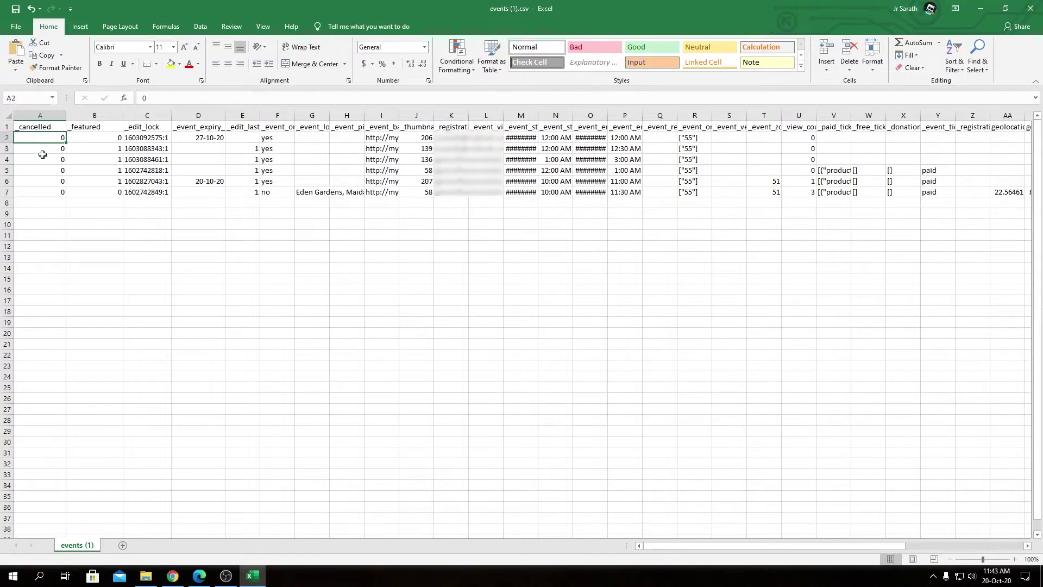
click(41, 160)
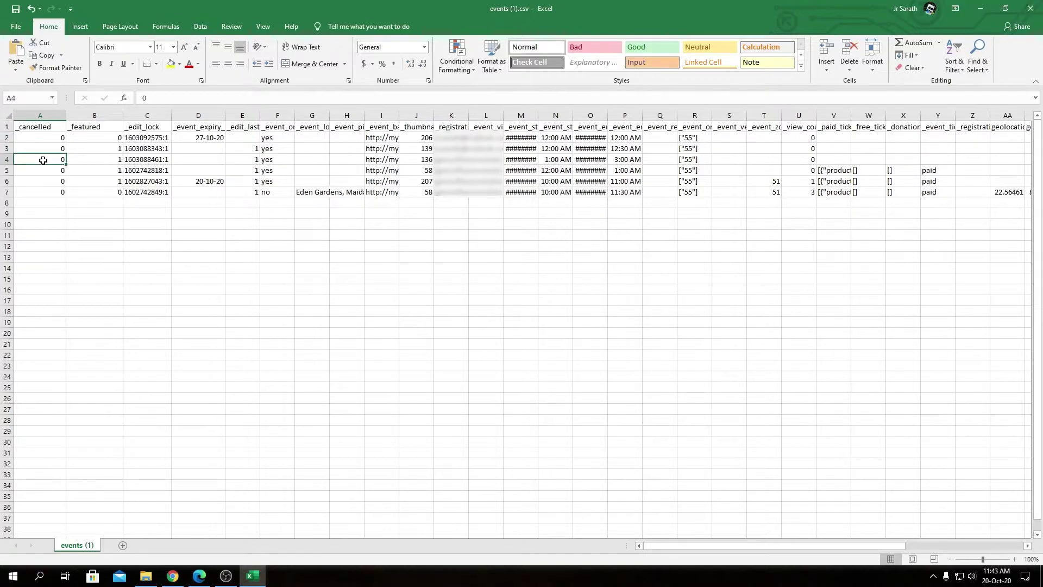
click(981, 9)
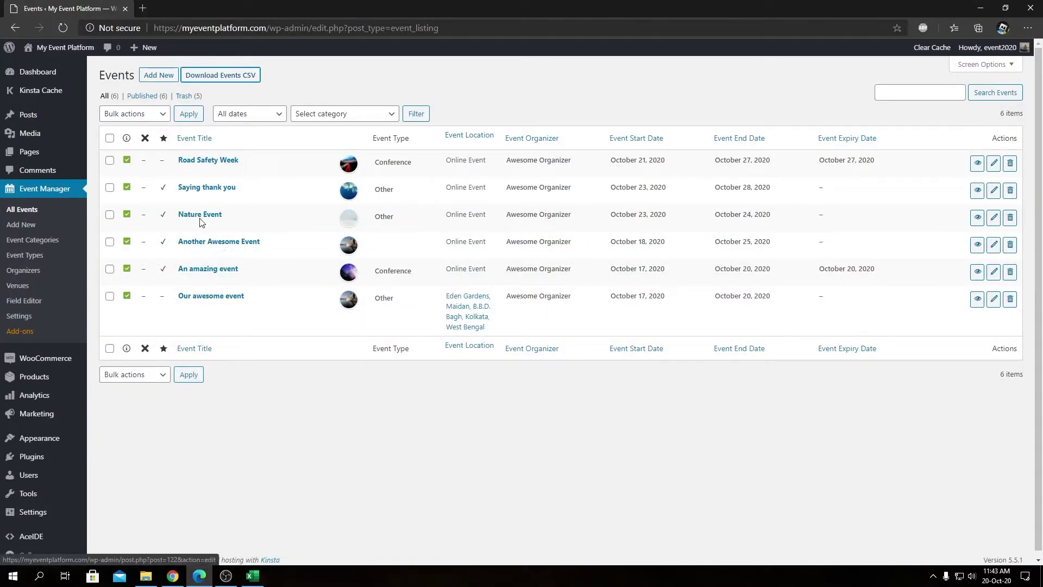
click(253, 576)
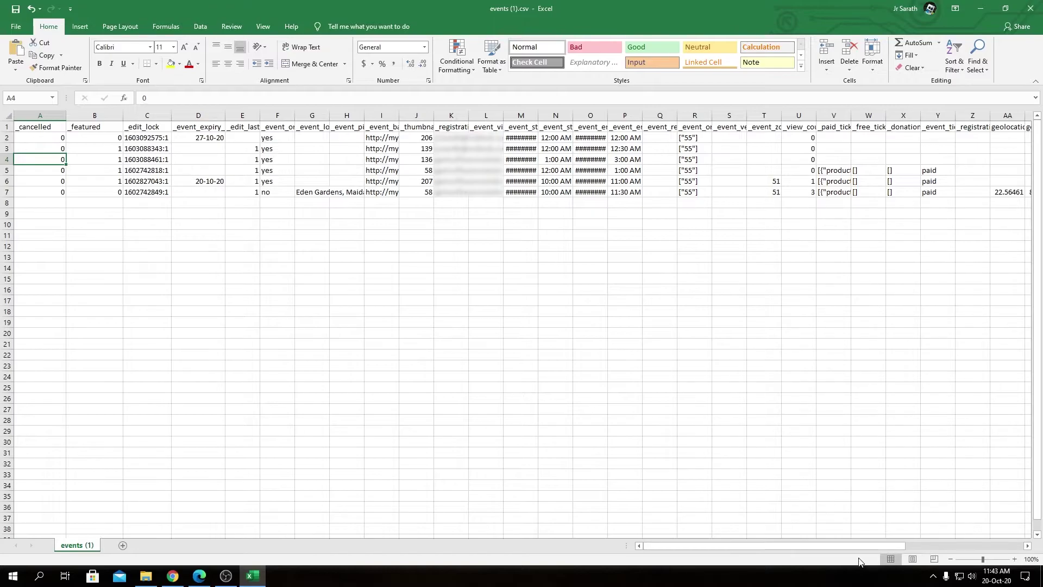
drag(826, 551, 435, 385)
click(47, 138)
click(50, 155)
click(42, 141)
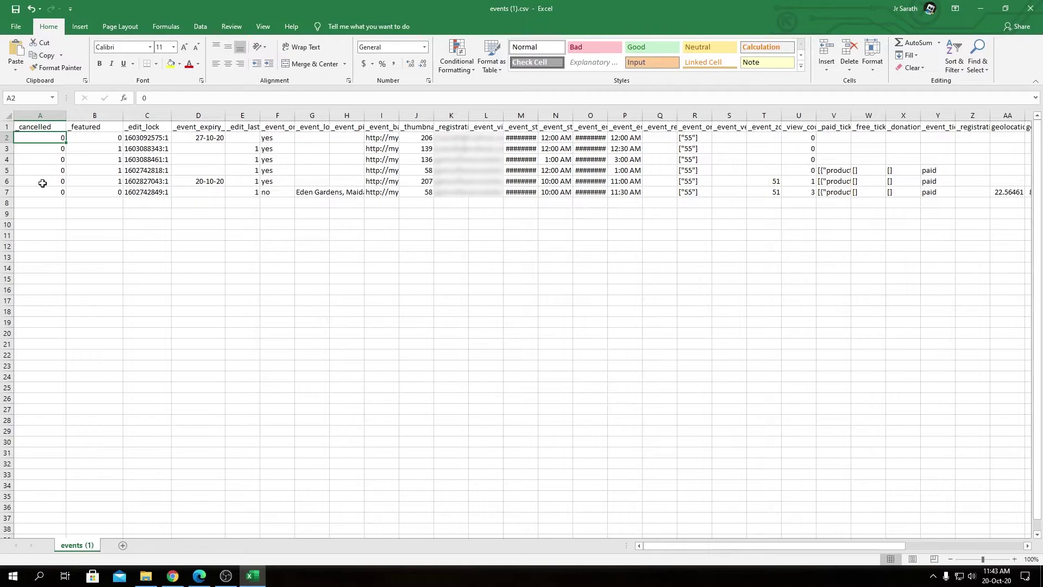
double_click(102, 128)
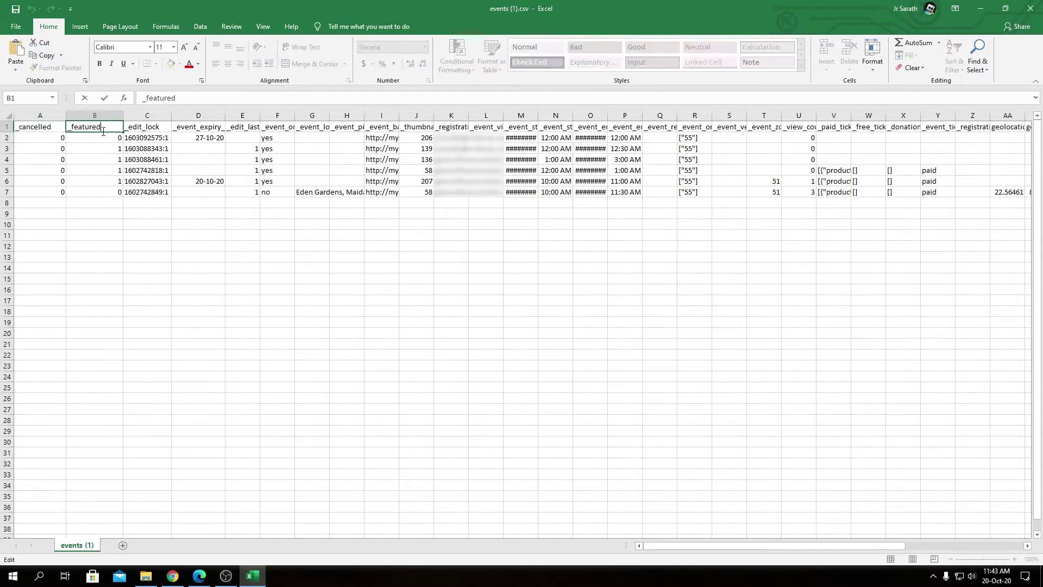
click(102, 143)
text(1)
click(103, 150)
click(102, 161)
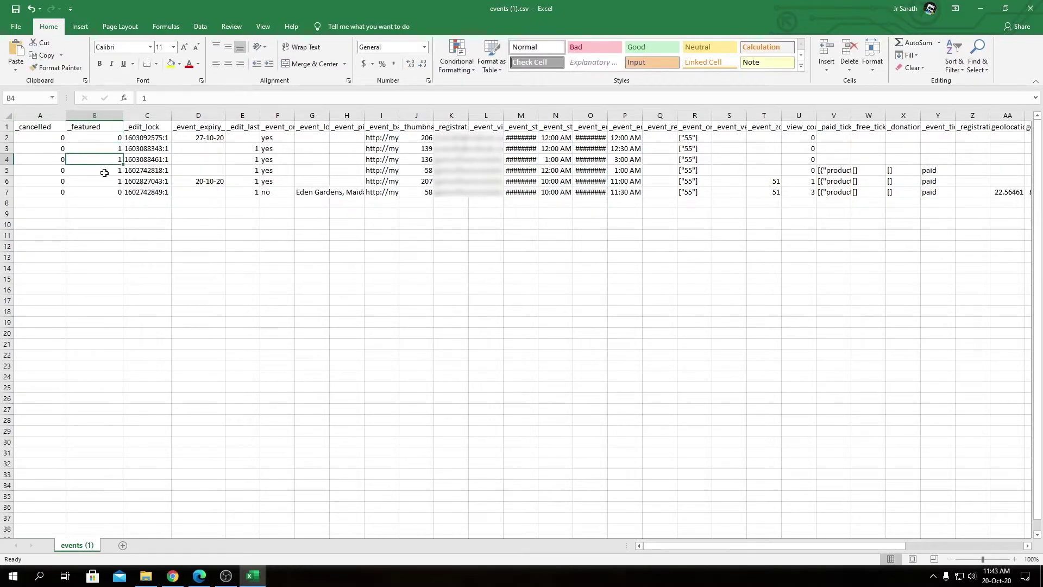
click(103, 172)
click(107, 181)
click(106, 194)
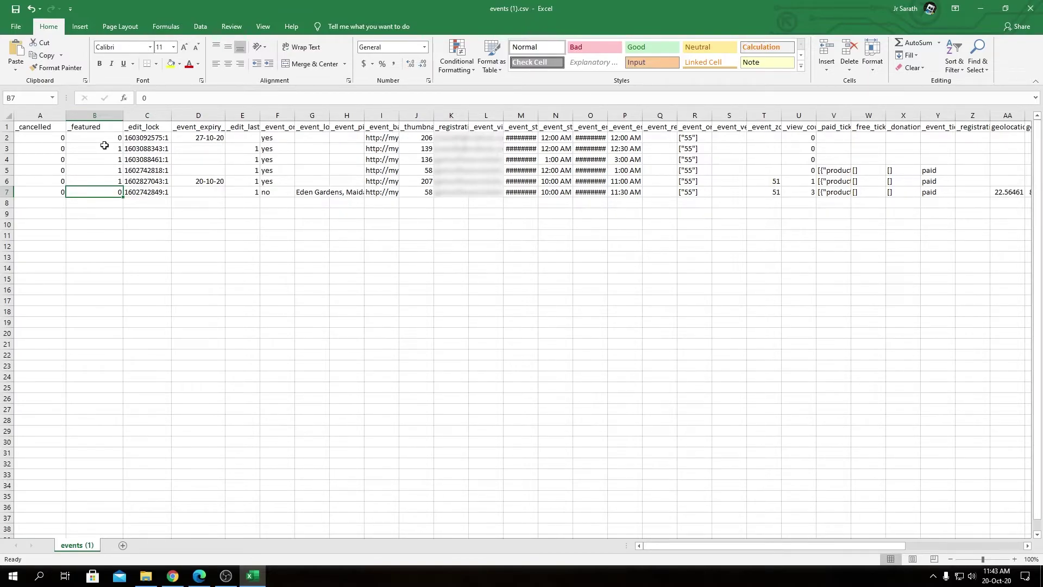
Inspect the _edit_lock and _event_expiry_date headers, then widen column E to show _edit_last
double_click(145, 127)
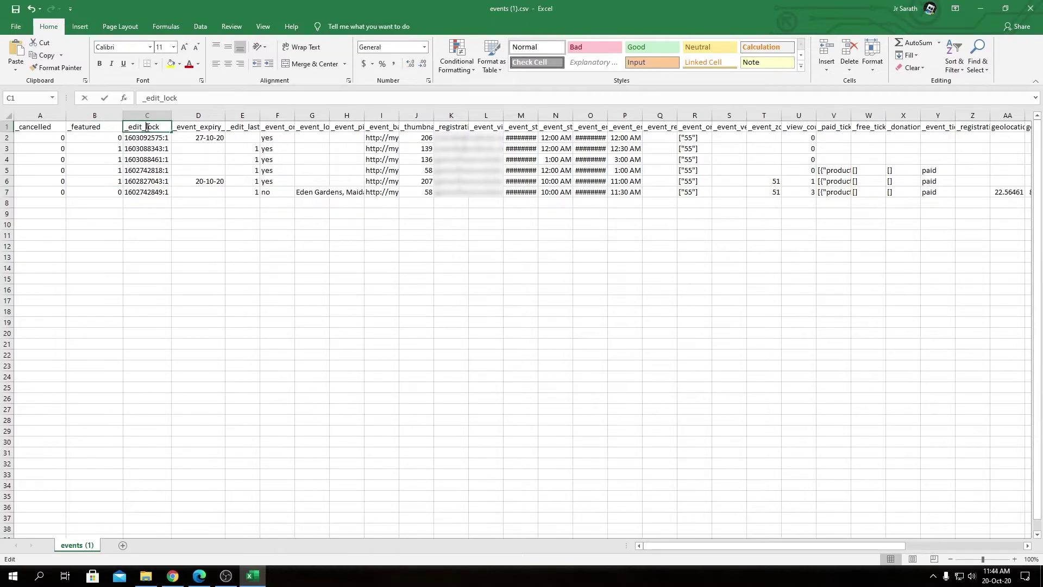
key(Return)
key(Return)
key(Return)
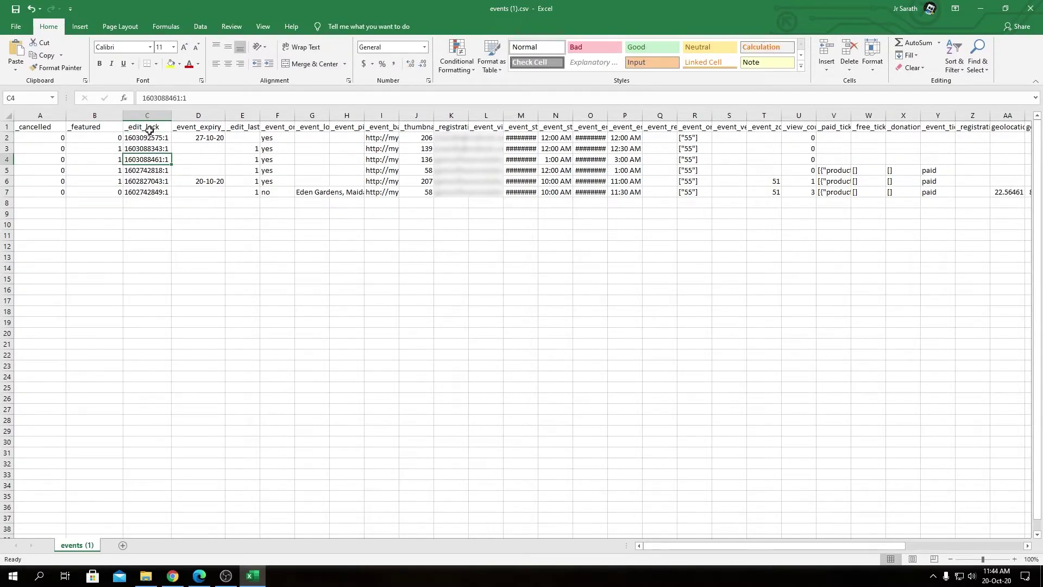
click(198, 124)
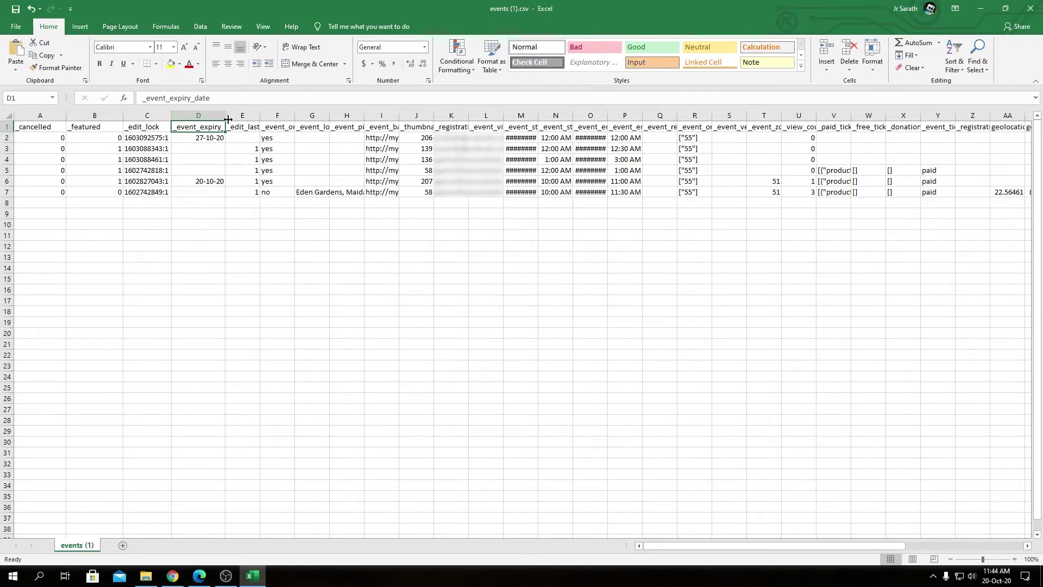
drag(259, 115, 288, 116)
click(253, 126)
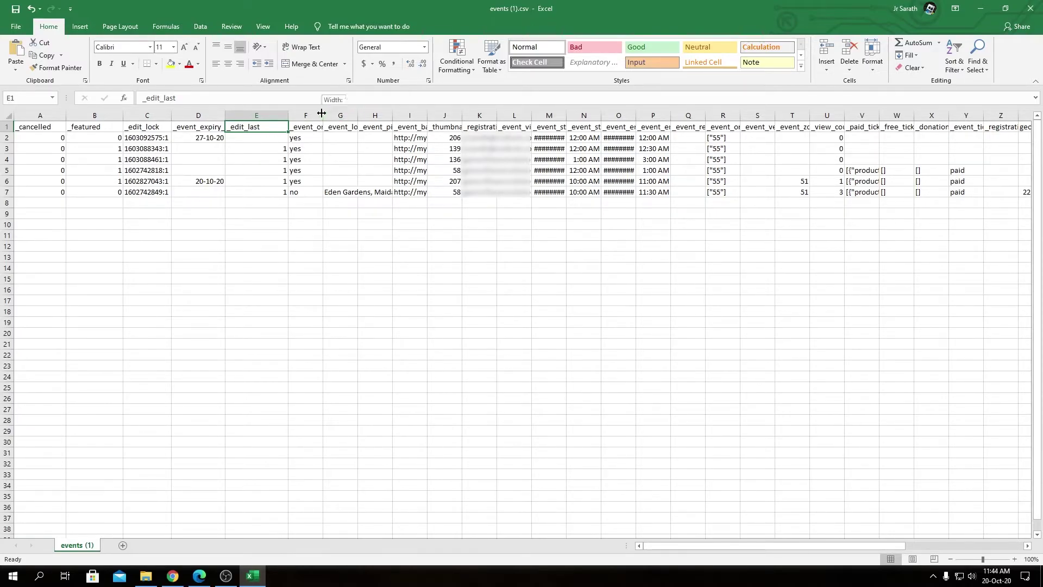
Widen column F for _event_online, check the events' online values, and widen column G
drag(323, 115, 356, 115)
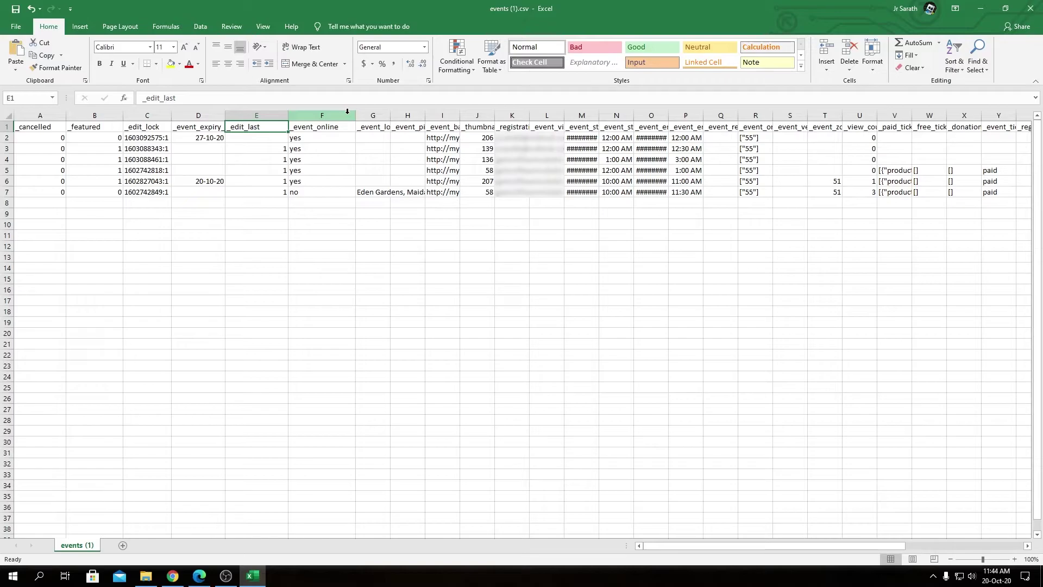
click(324, 127)
key(Down)
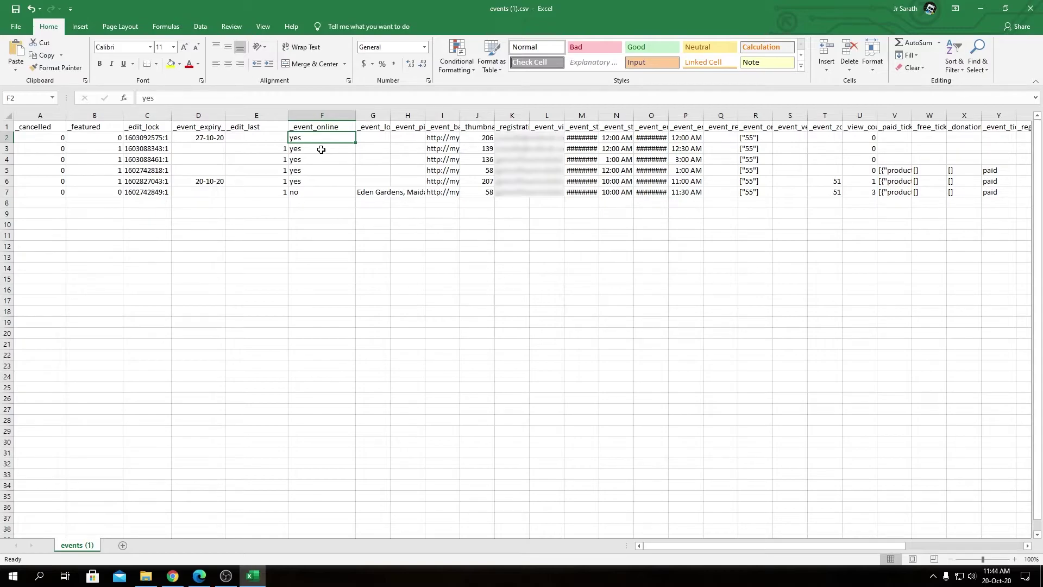
click(320, 148)
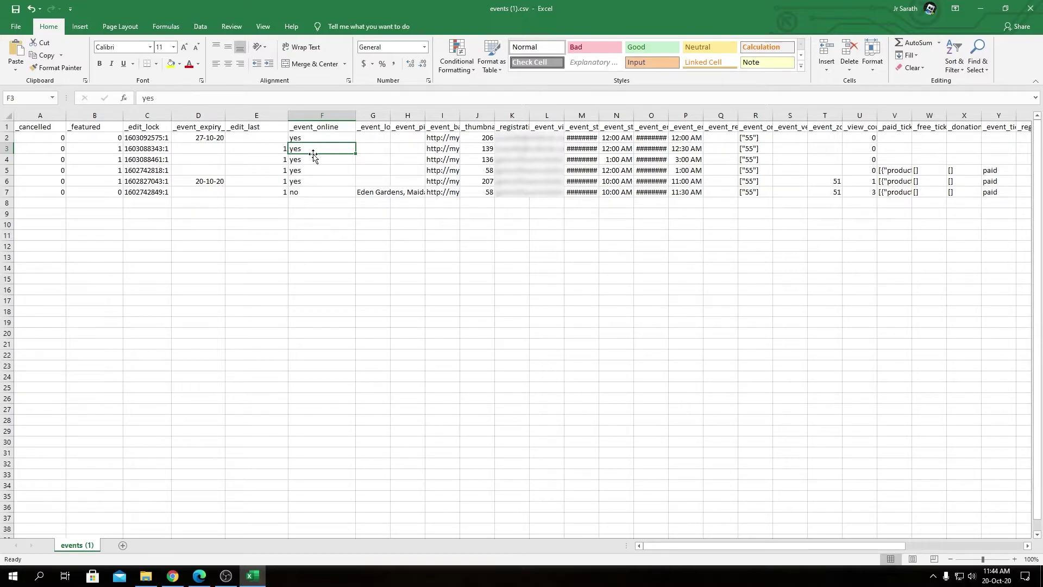
drag(391, 116, 421, 116)
Widen column G to fit the Eden Gardens address and adjust the _event_pincode column
click(384, 192)
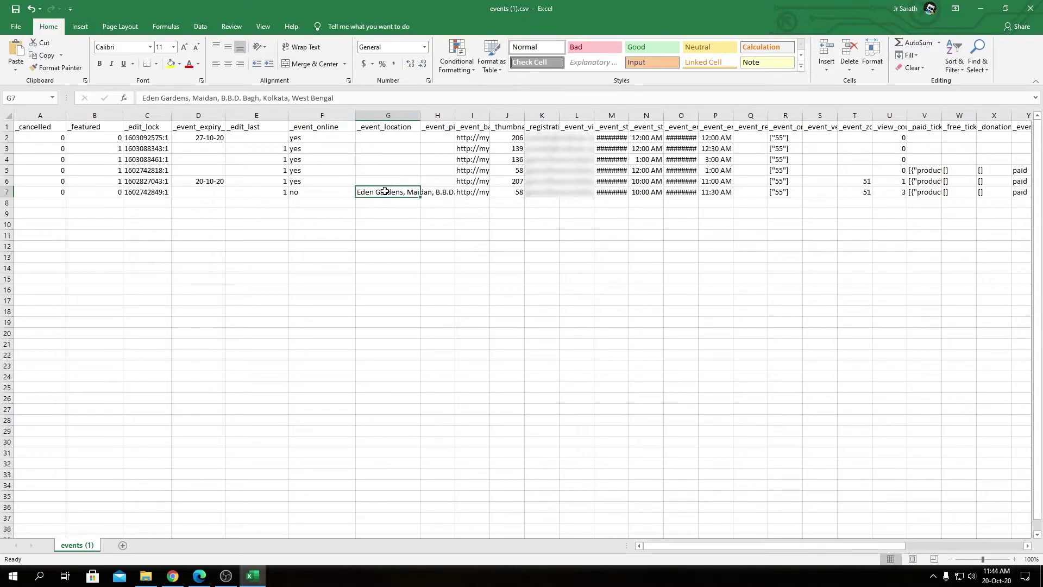
drag(421, 115, 569, 112)
click(489, 115)
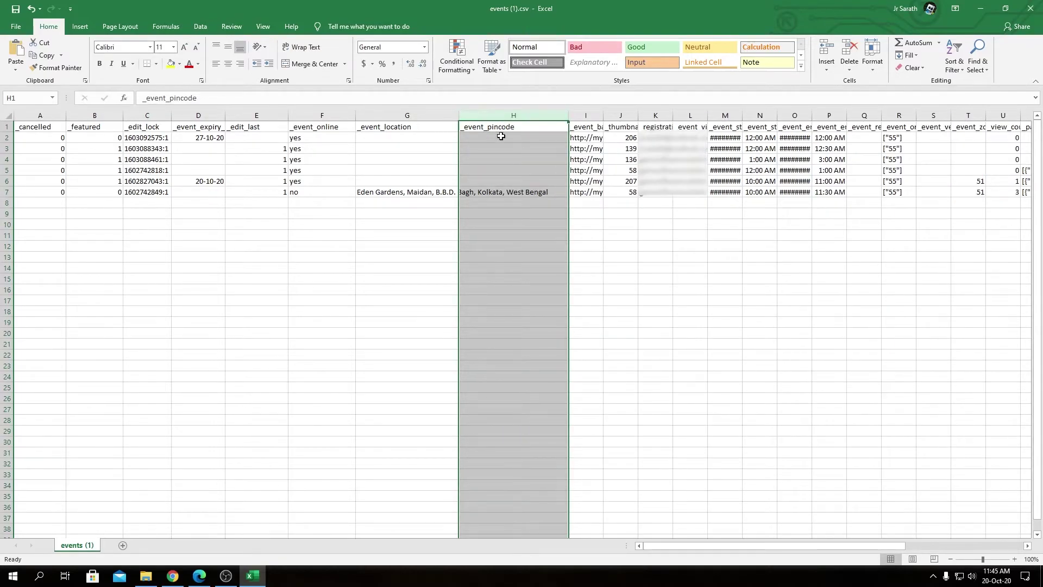
click(479, 203)
click(426, 202)
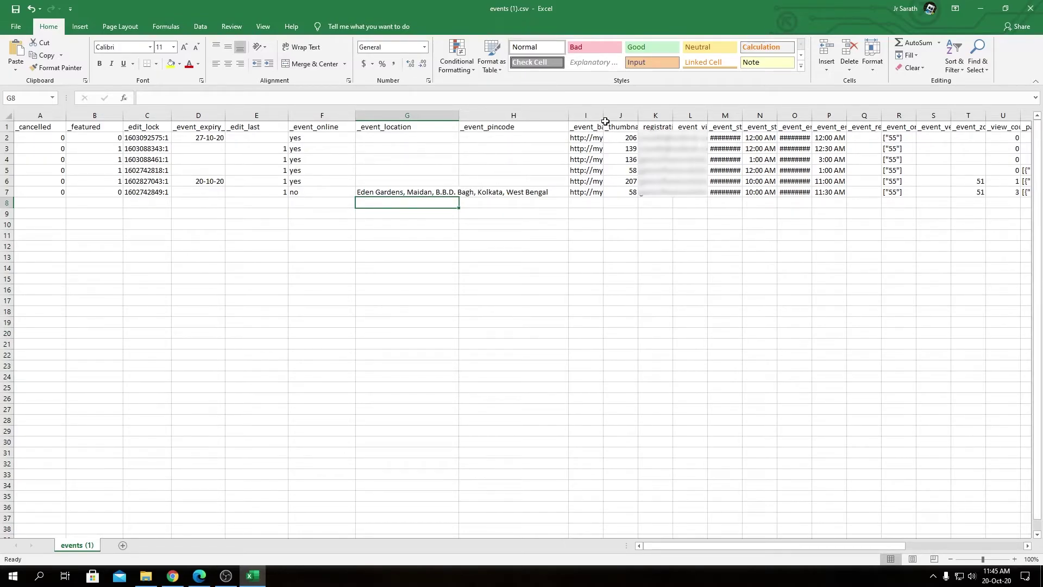
Widen column I for banner URLs, resize _thumbnail_id column J, and widen L for _event_video_url
drag(604, 115, 650, 115)
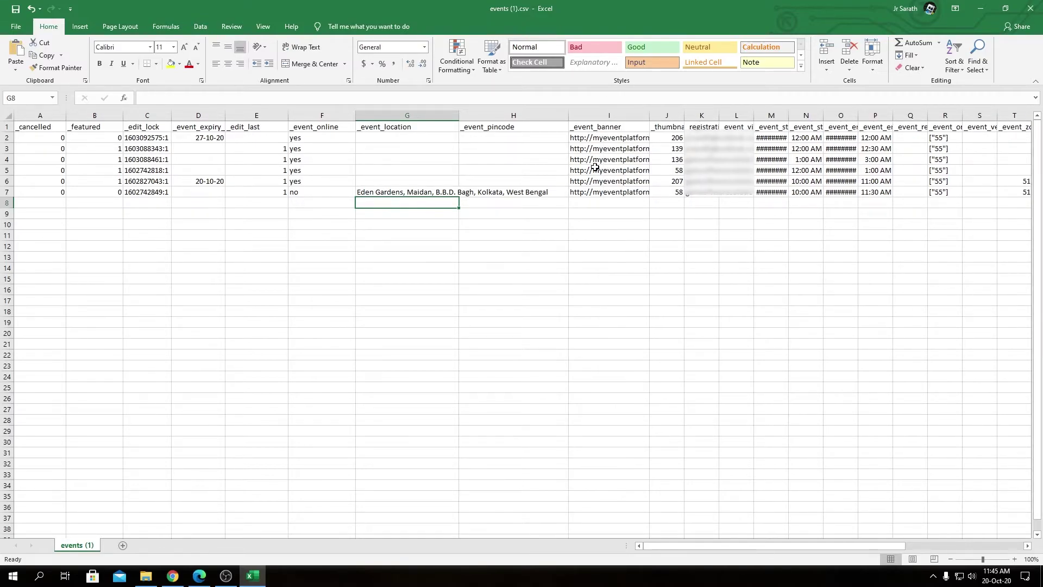
drag(685, 115, 712, 115)
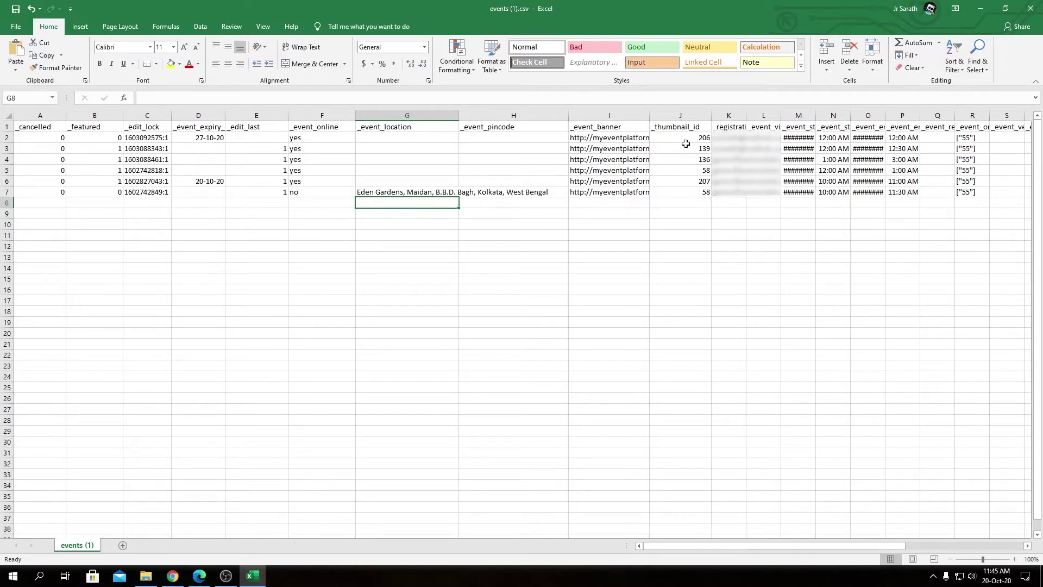
drag(713, 115, 737, 118)
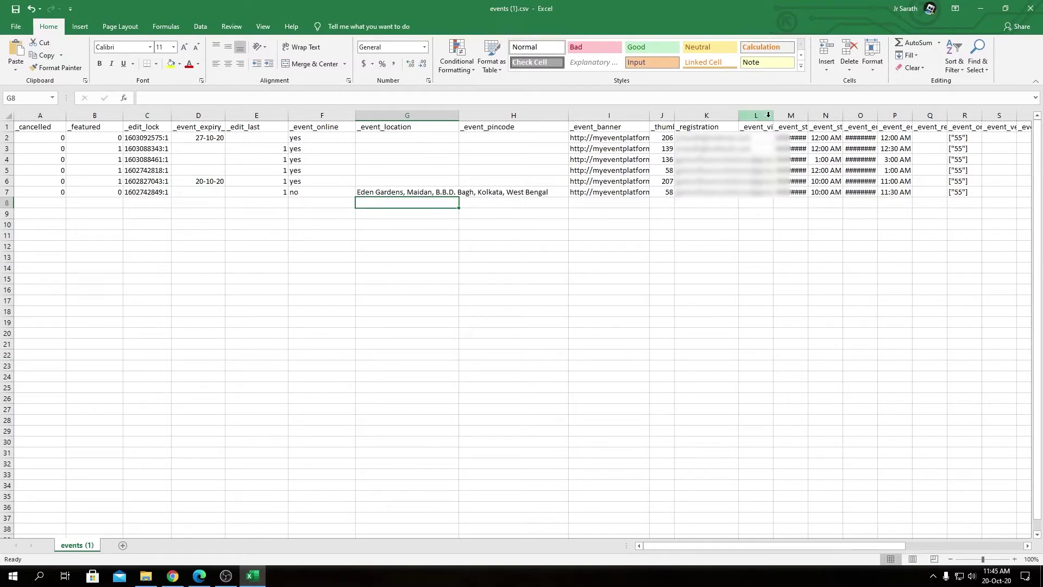
drag(774, 115, 820, 115)
click(788, 127)
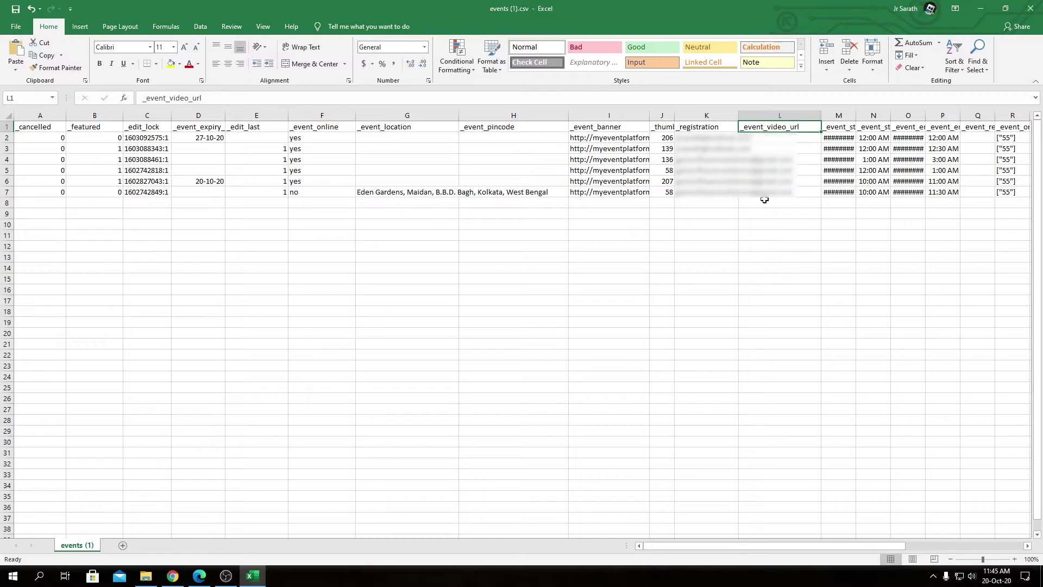
Check the start date and time headings, then widen columns O and Q for end dates and registration deadline
scroll(718, 546, right, 5)
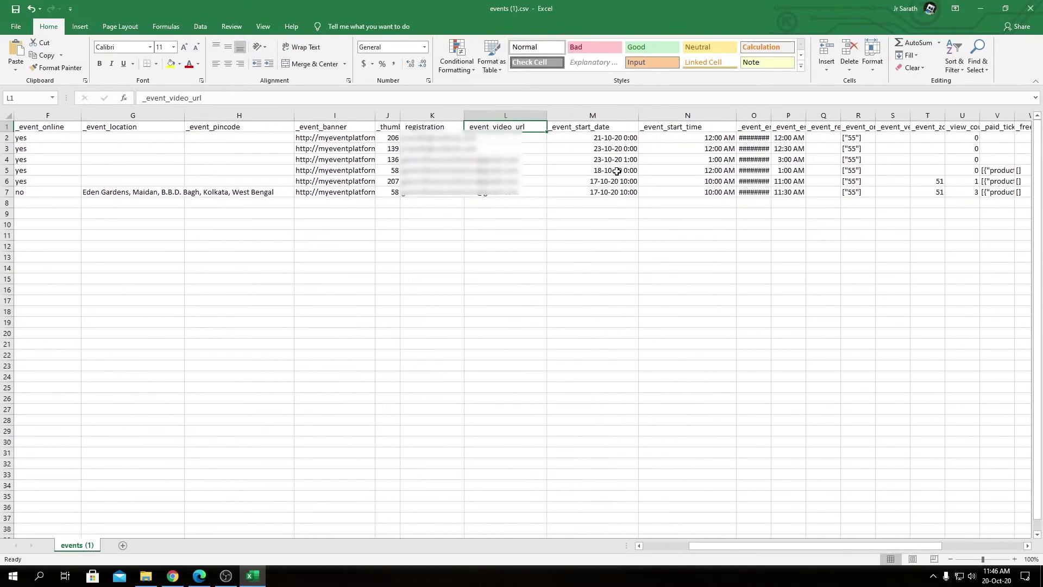
click(597, 126)
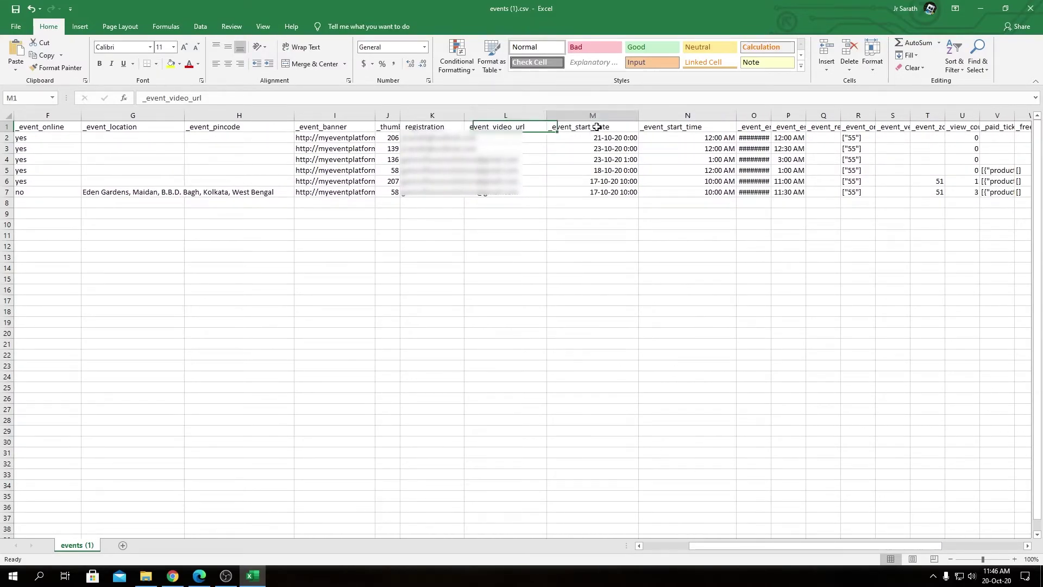
click(686, 127)
drag(771, 115, 871, 115)
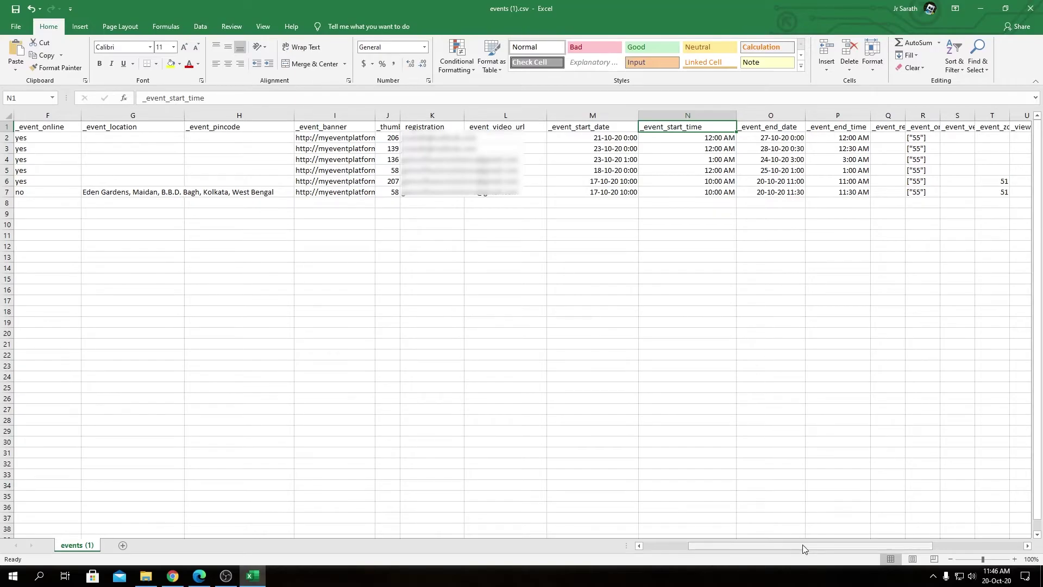
drag(803, 545, 841, 544)
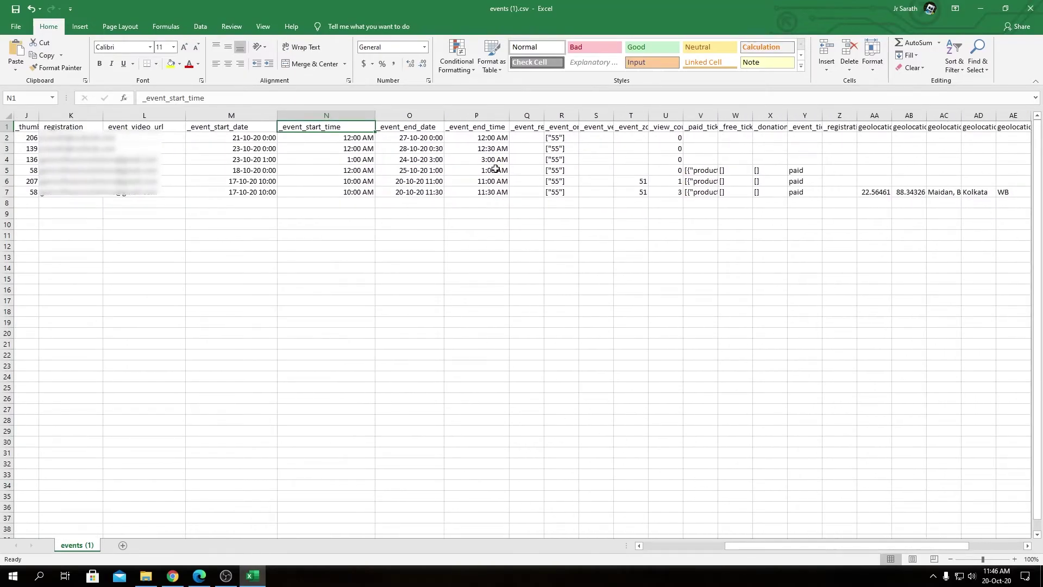
drag(544, 115, 865, 115)
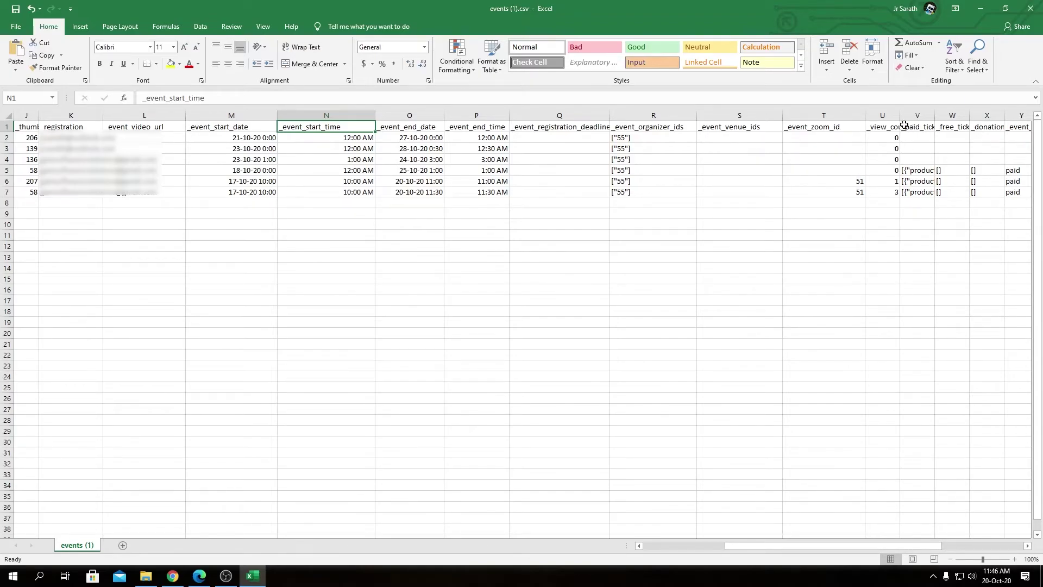
Widen columns U, V, W and Z for view count, _paid_tickets, _free_tickets and registration limit
drag(905, 125, 937, 125)
drag(793, 547, 837, 548)
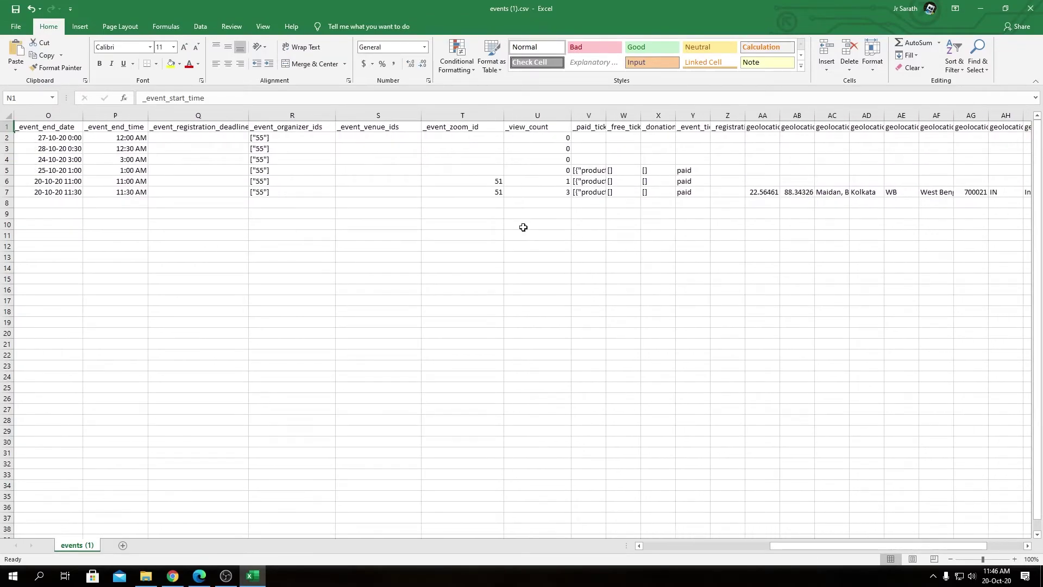
drag(607, 115, 644, 115)
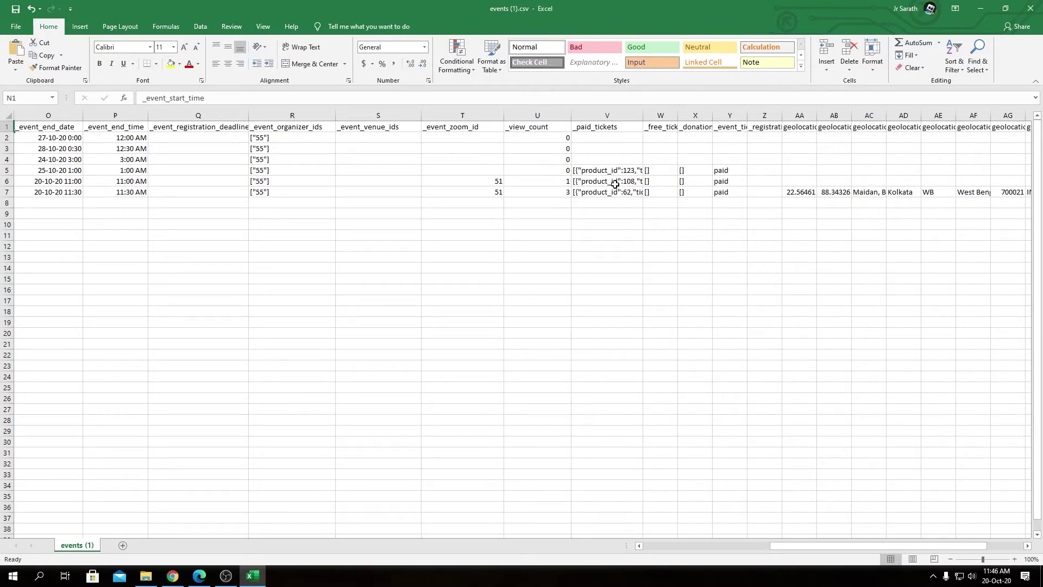
drag(674, 120, 827, 115)
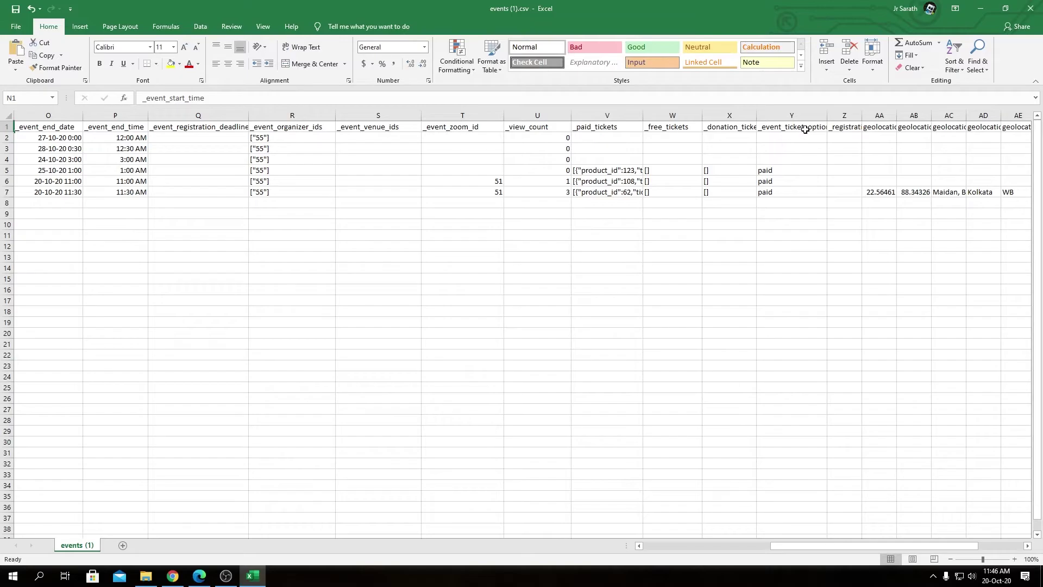
drag(862, 115, 889, 116)
drag(804, 550, 848, 546)
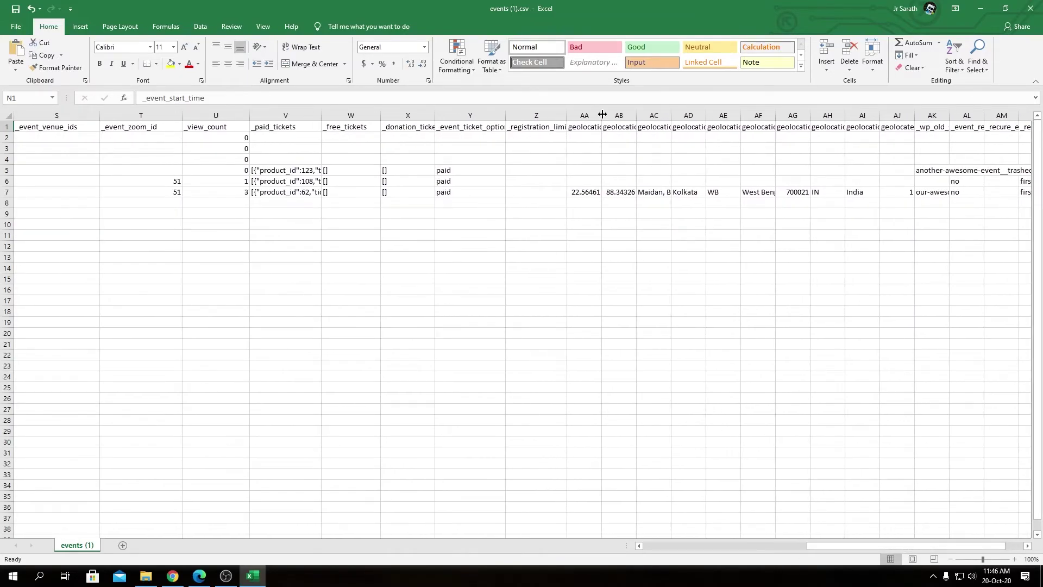
Widen columns AA and AB for geolocation latitude and longitude, and AK for _wp_old_slug
drag(601, 115, 688, 112)
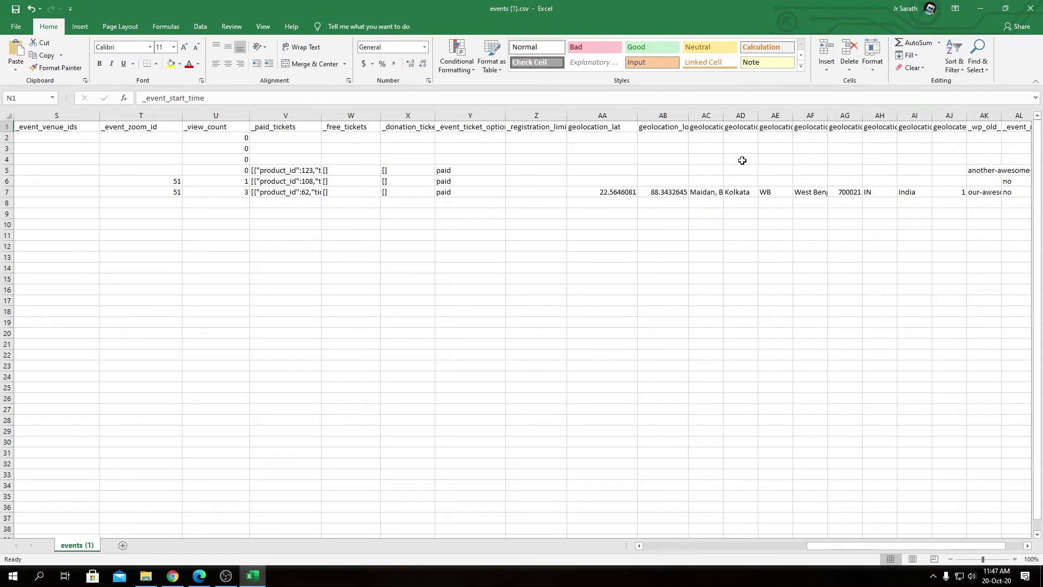
drag(758, 115, 853, 116)
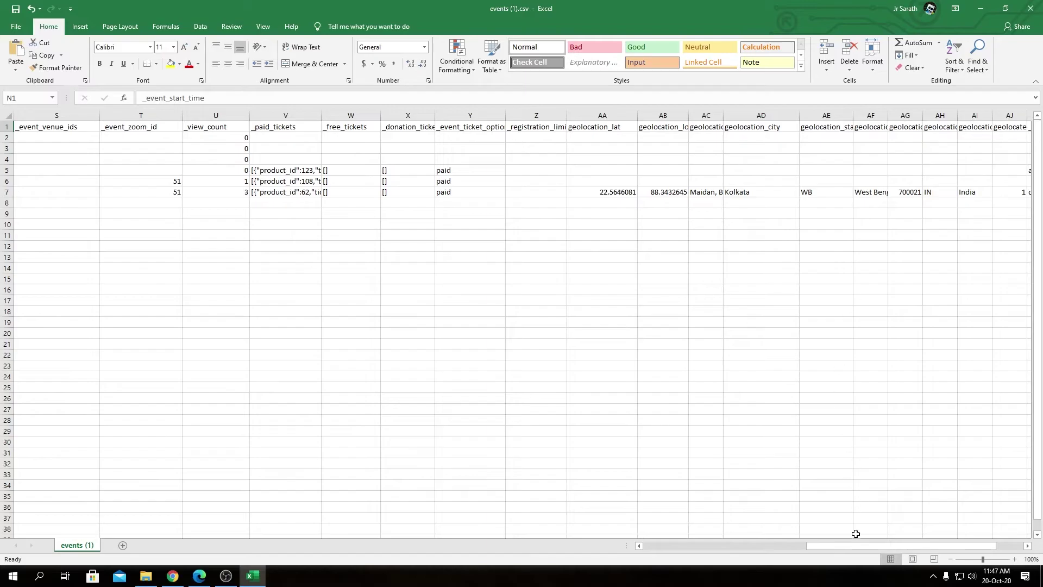
drag(858, 546, 874, 545)
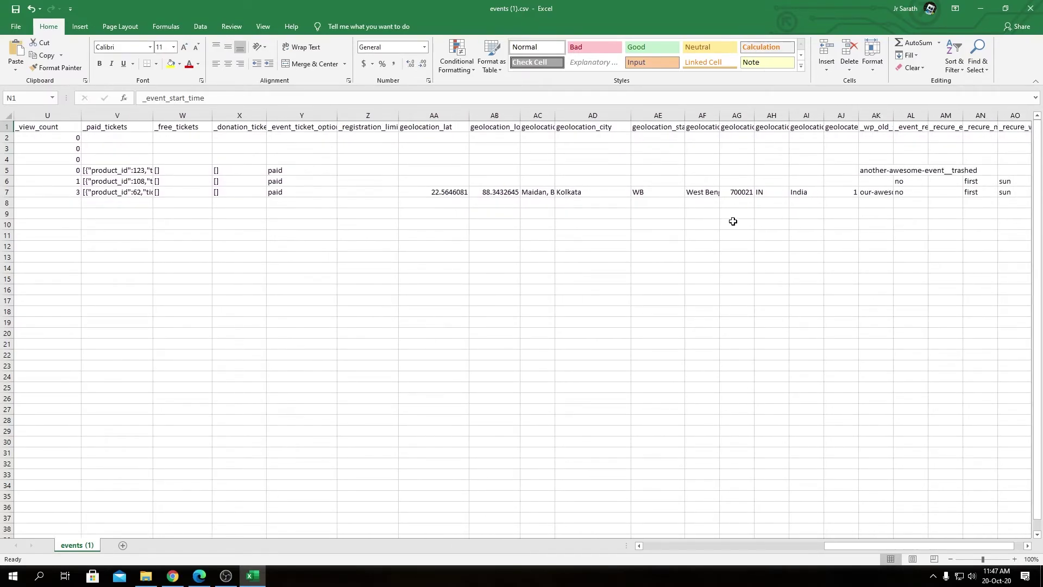
drag(894, 115, 927, 116)
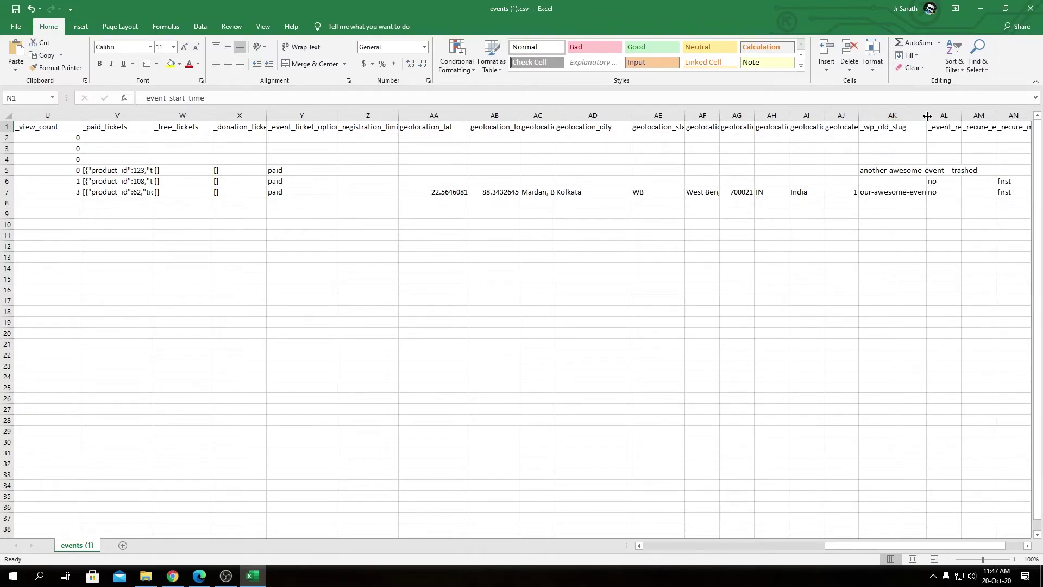
drag(863, 545, 880, 545)
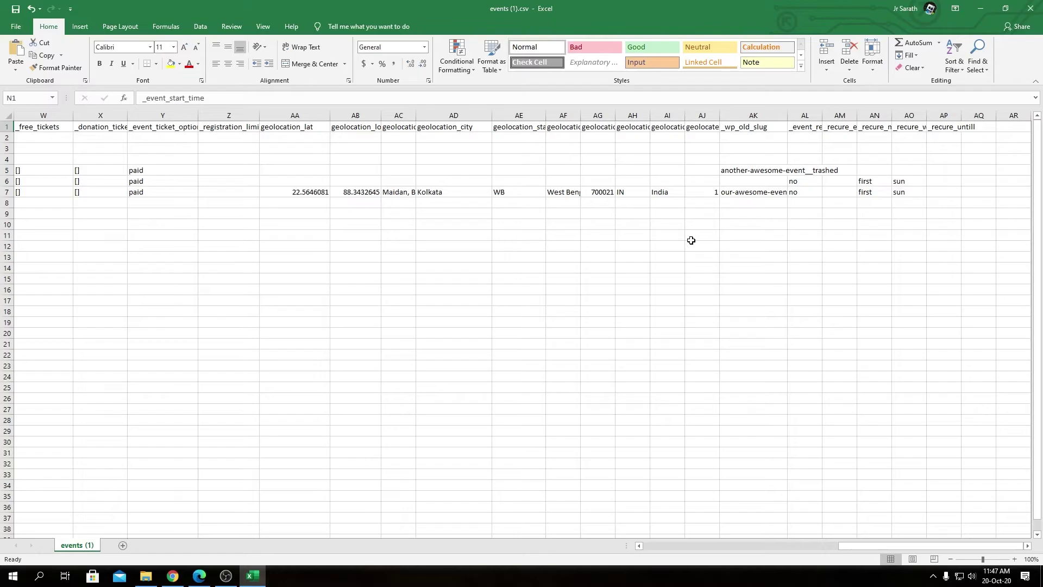
AutoFit columns AL and AM to the _event_recurrence and _recure_every headings
double_click(823, 115)
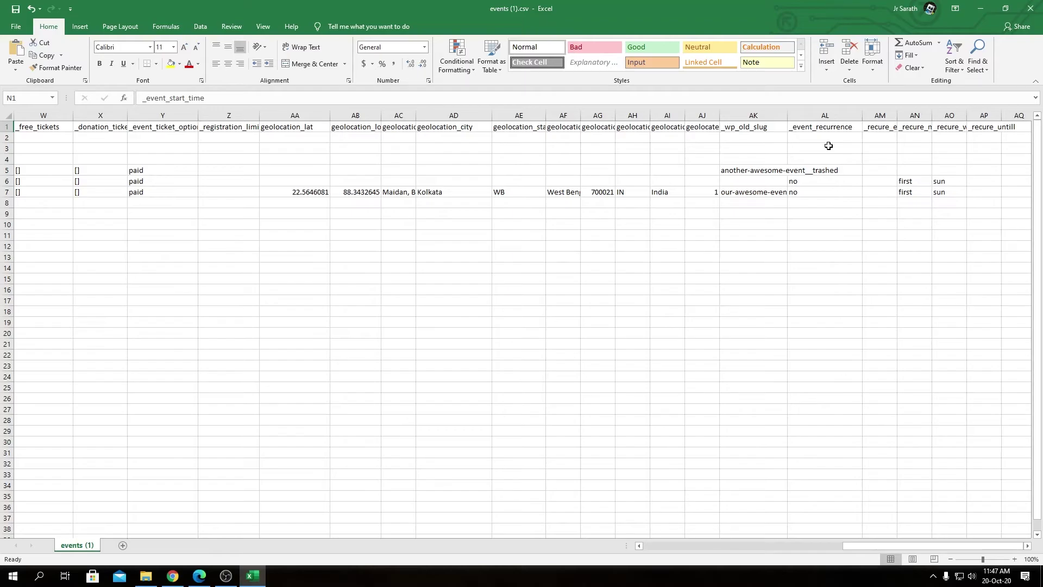
double_click(895, 116)
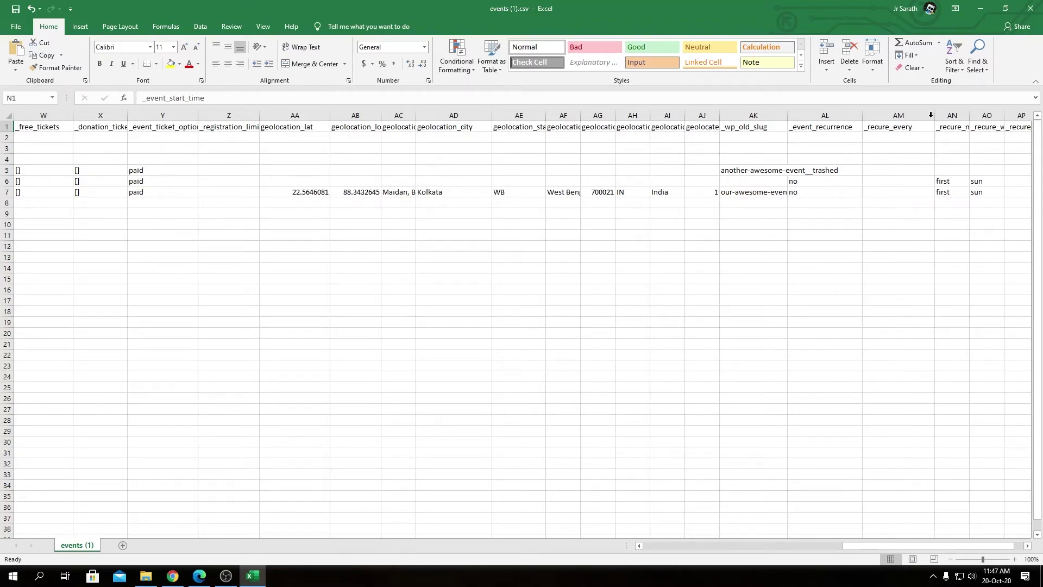
scroll(924, 435, right, 1)
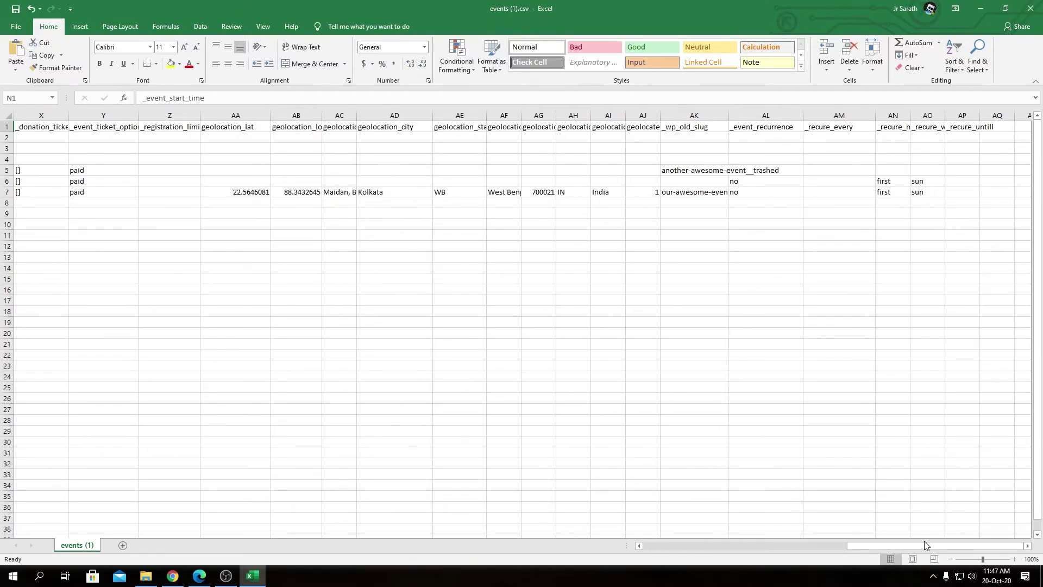
drag(925, 544, 716, 554)
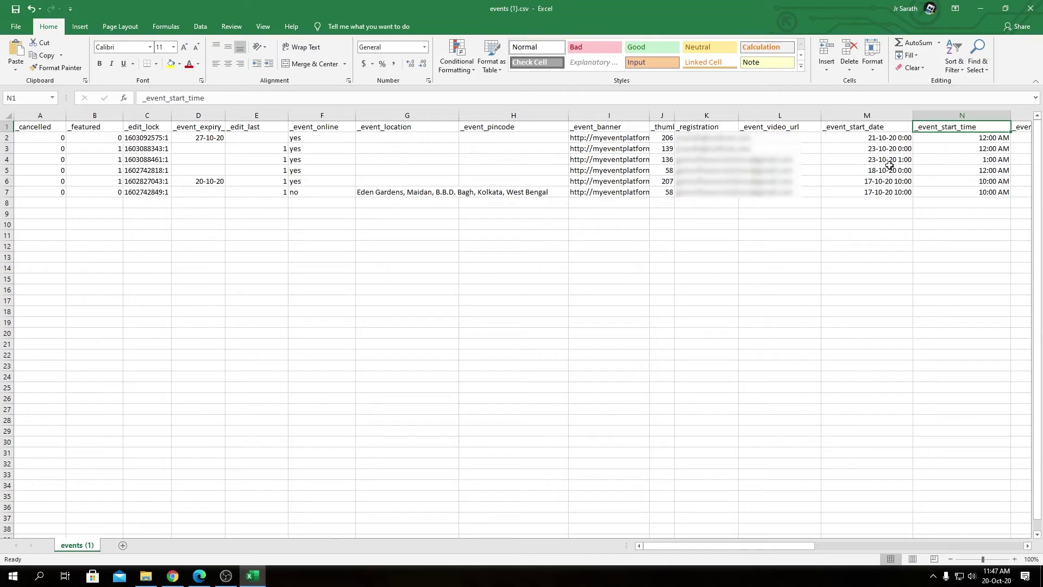
drag(765, 548, 866, 548)
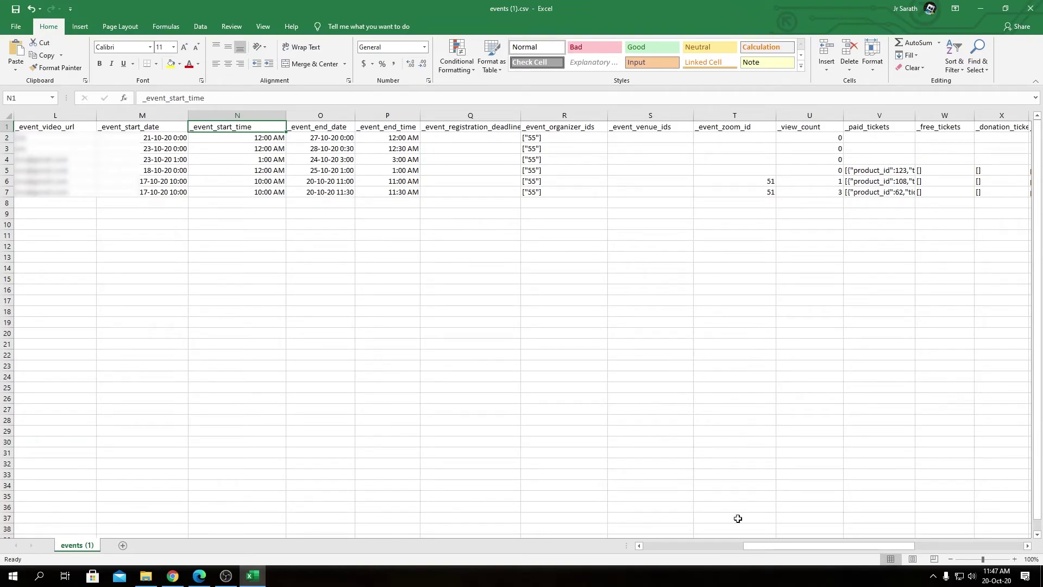
drag(784, 548, 728, 556)
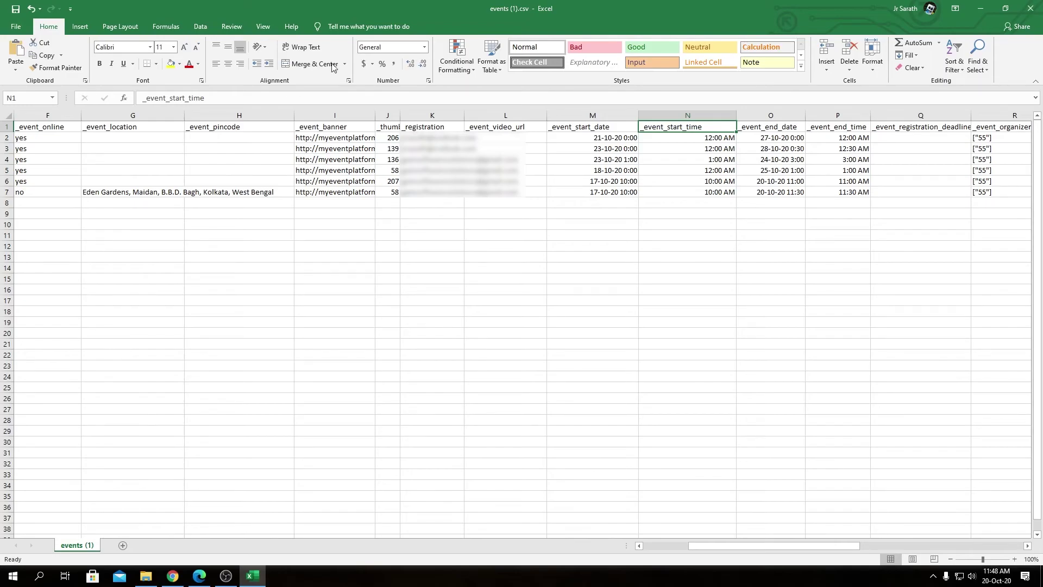
Close Excel, choosing Don't Save for events (1).csv
click(1032, 6)
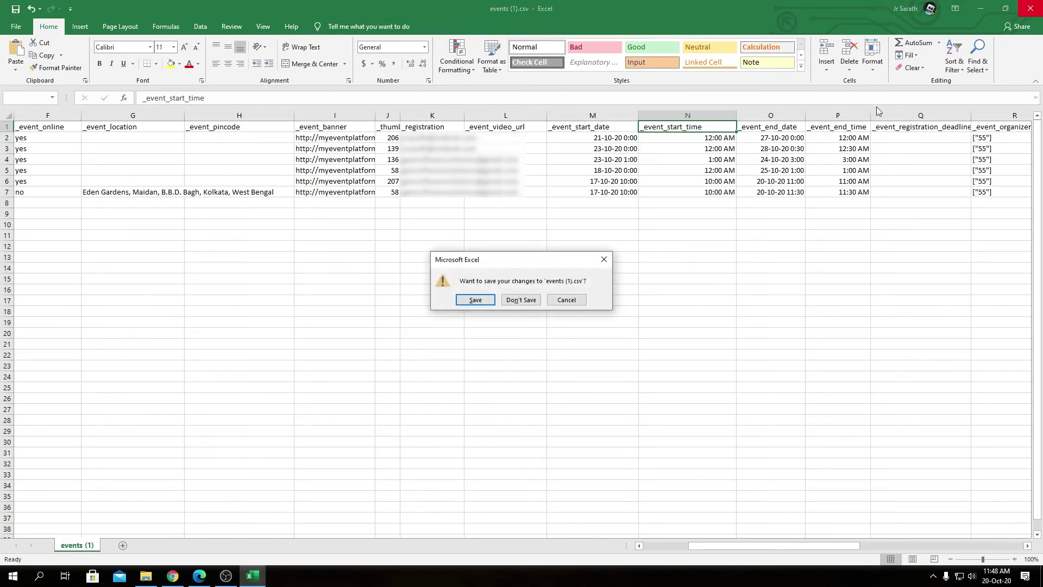
click(520, 300)
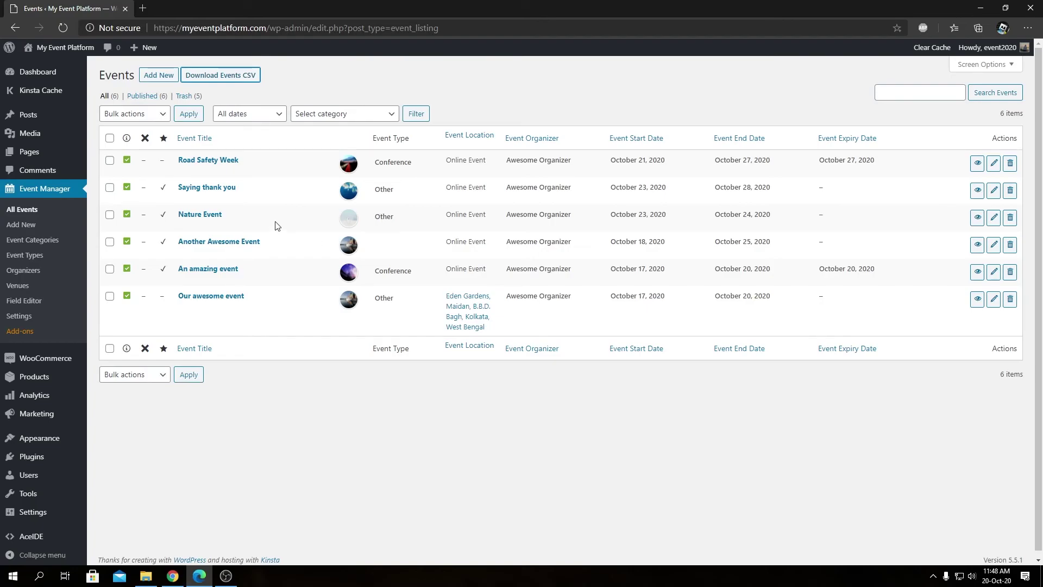
Tick the checkboxes of the top four events, Road Safety Week through Another Awesome Event
click(110, 160)
click(109, 187)
click(109, 215)
click(110, 242)
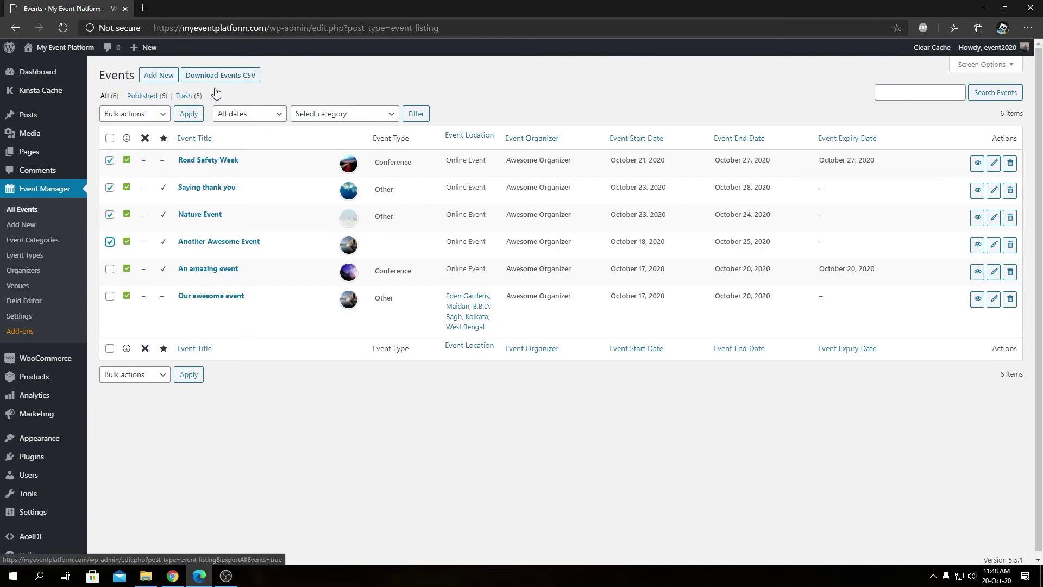